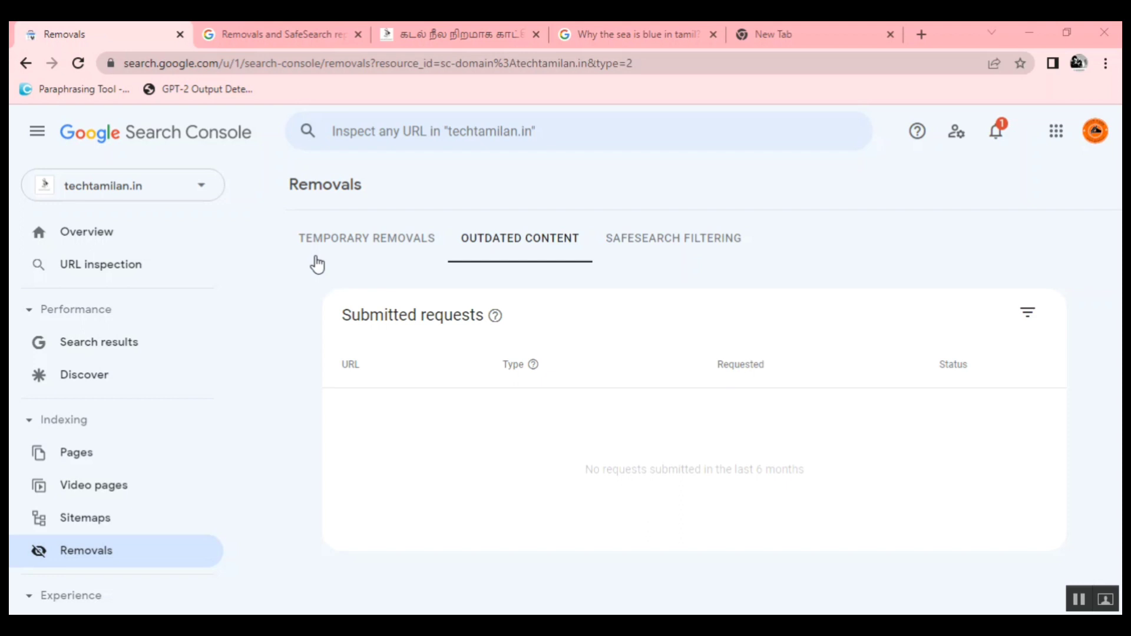
Look at the recent URL inspection entries and view the Search results performance report for techtamilan.in.
left_click(131, 265)
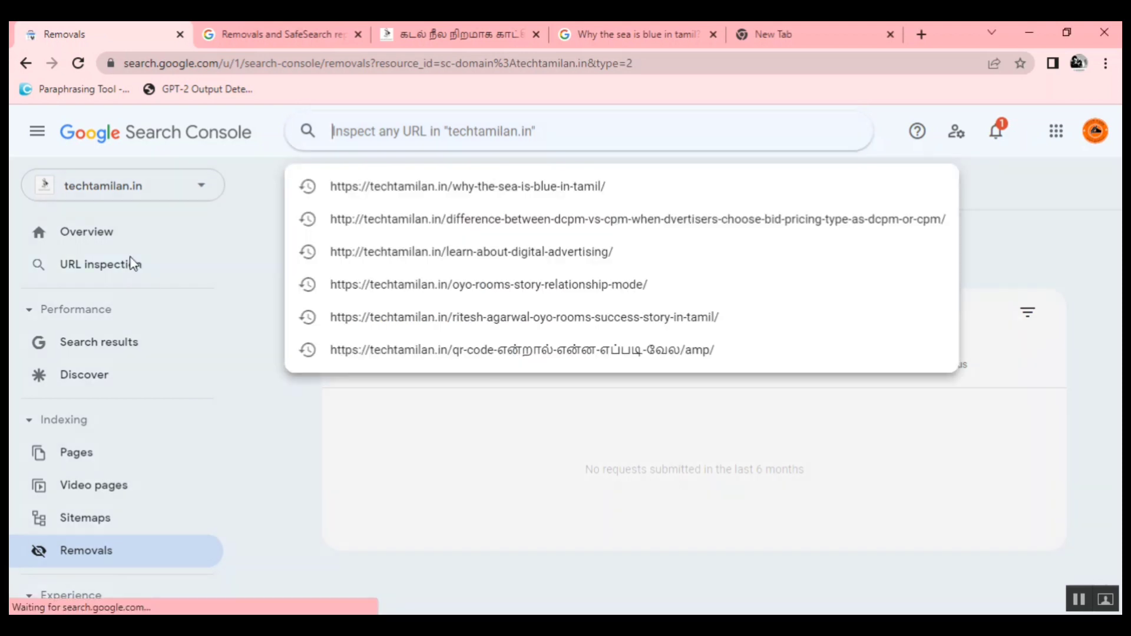
left_click(337, 432)
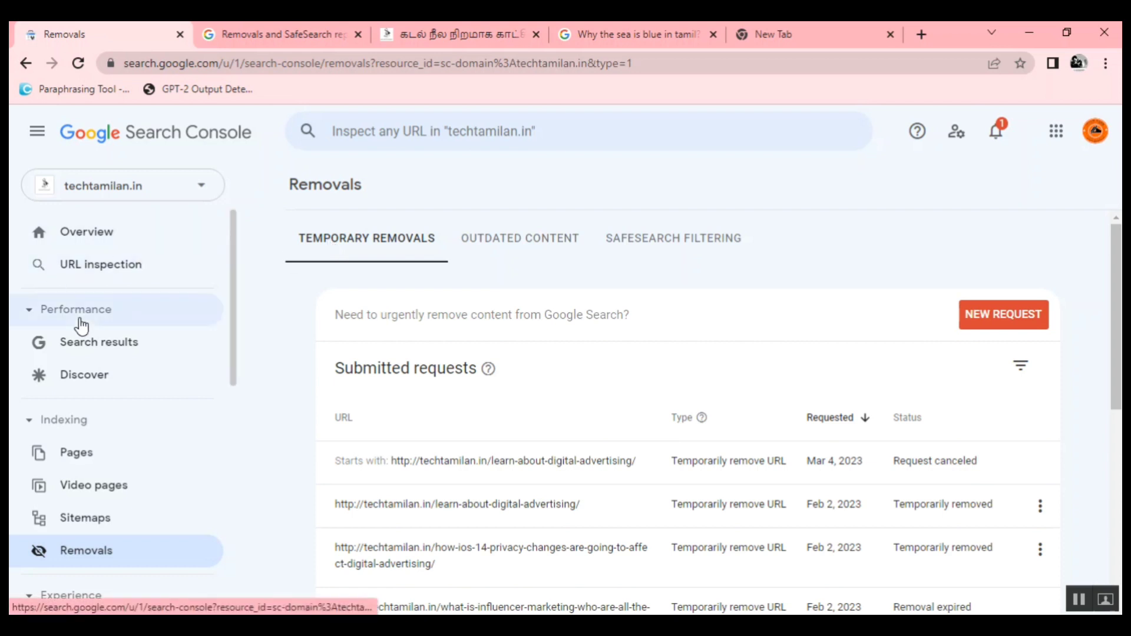
left_click(83, 348)
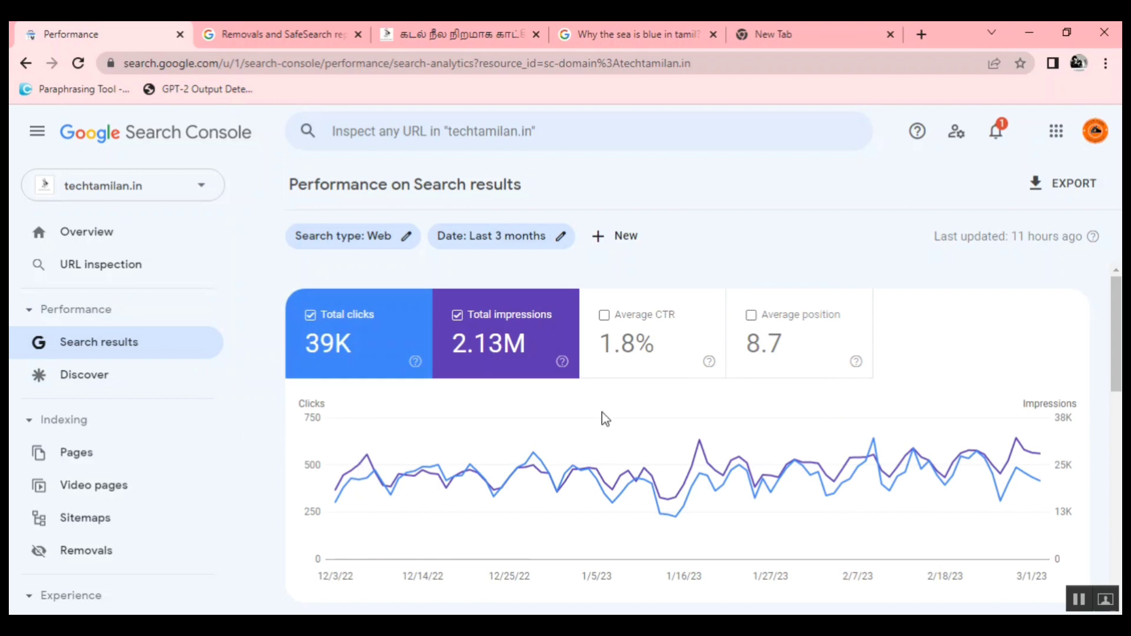
Go to Removals and look through the Outdated Content and SafeSearch Filtering requests, finishing on Temporary Removals.
scroll(124, 399, "down", 3)
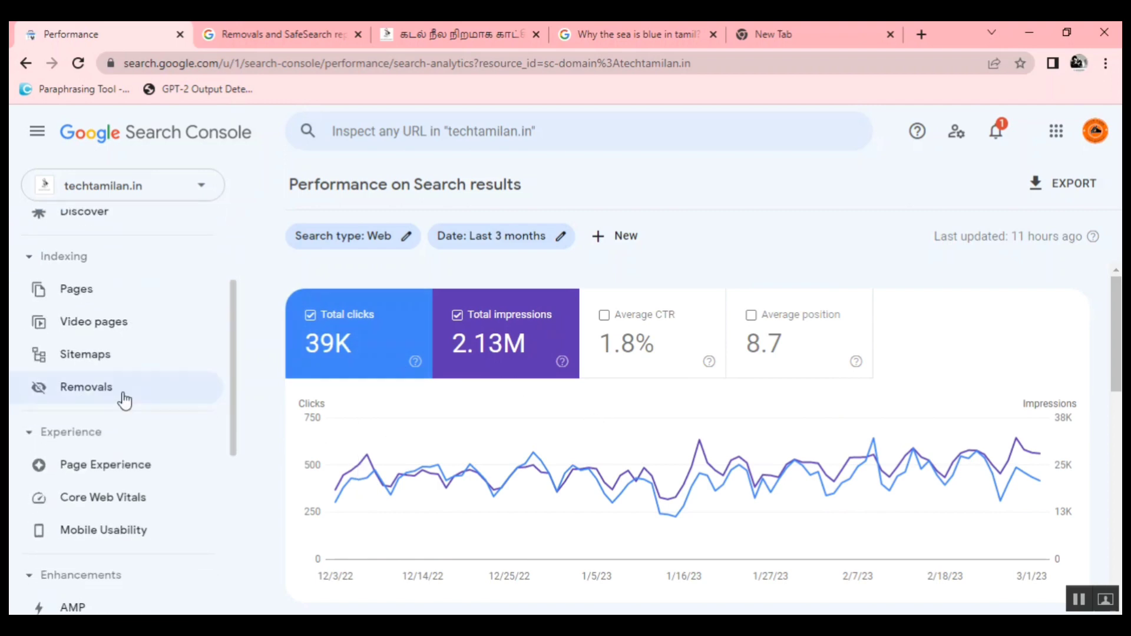
left_click(72, 398)
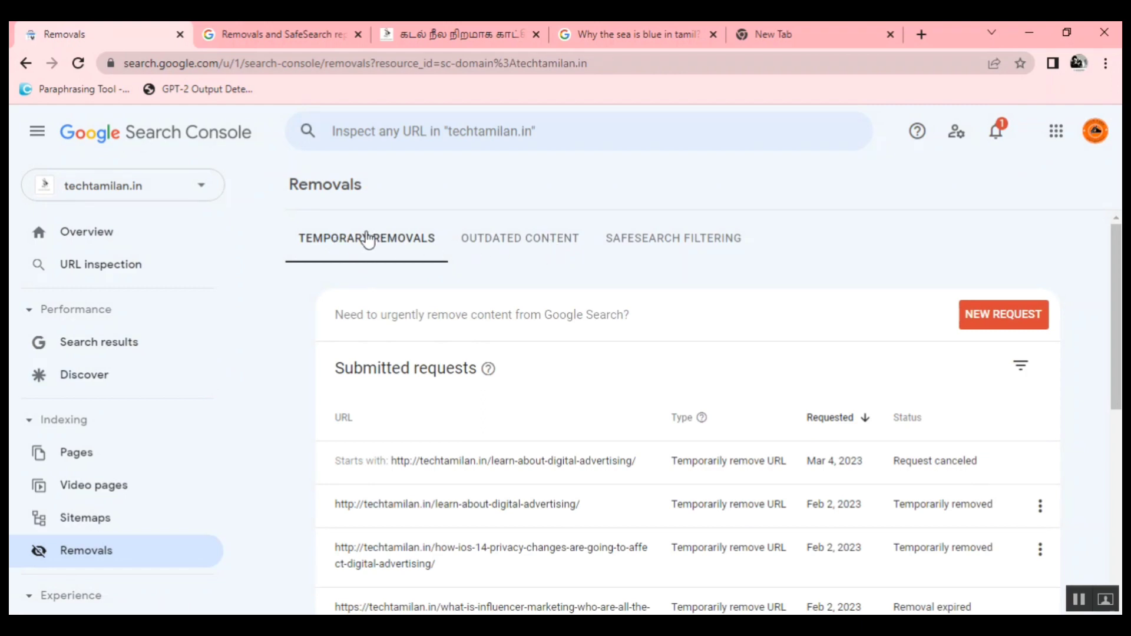
left_click(513, 248)
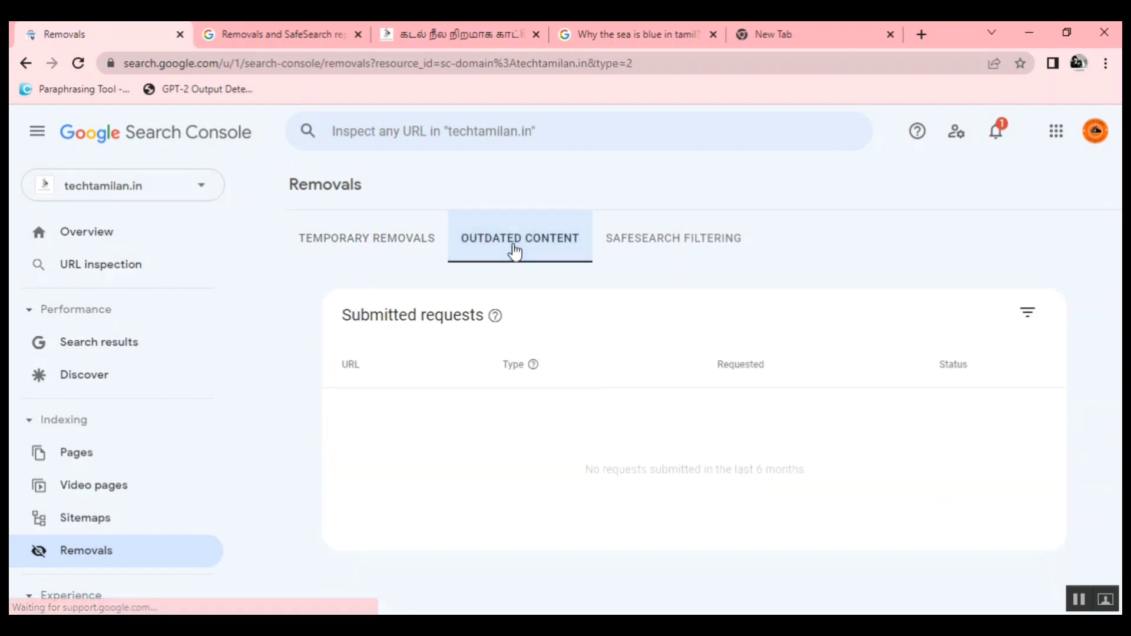
left_click(638, 262)
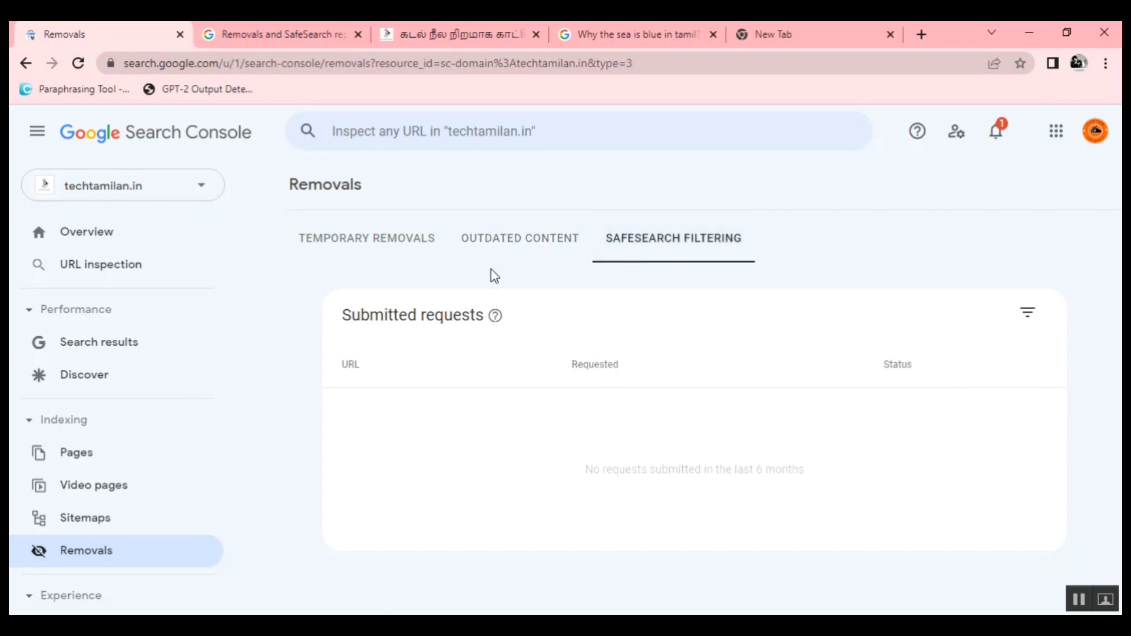
left_click(338, 245)
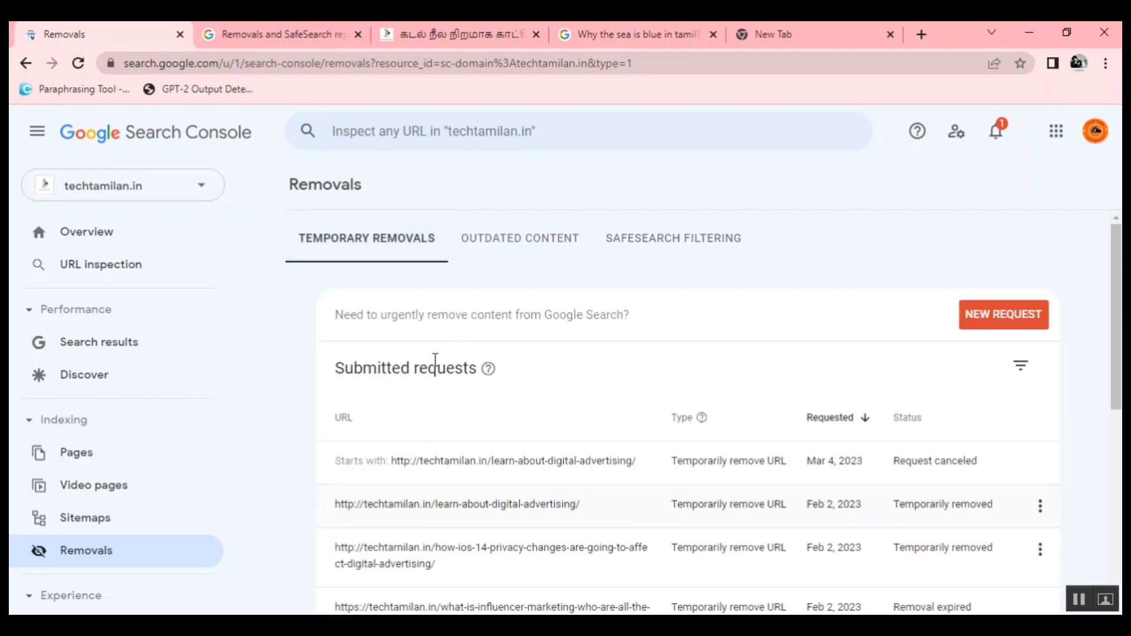
Examine the submitted temporary removal requests, checking their URLs, request dates and statuses.
scroll(461, 494, "down", 3)
scroll(458, 488, "down", 3)
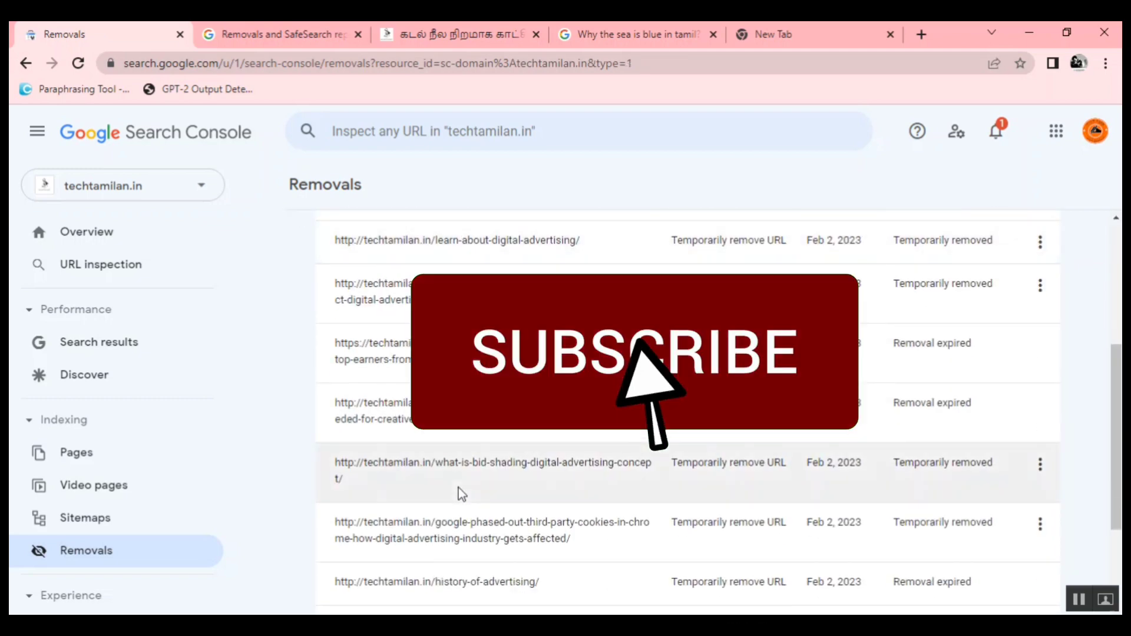
scroll(459, 488, "up", 4)
scroll(458, 488, "up", 1)
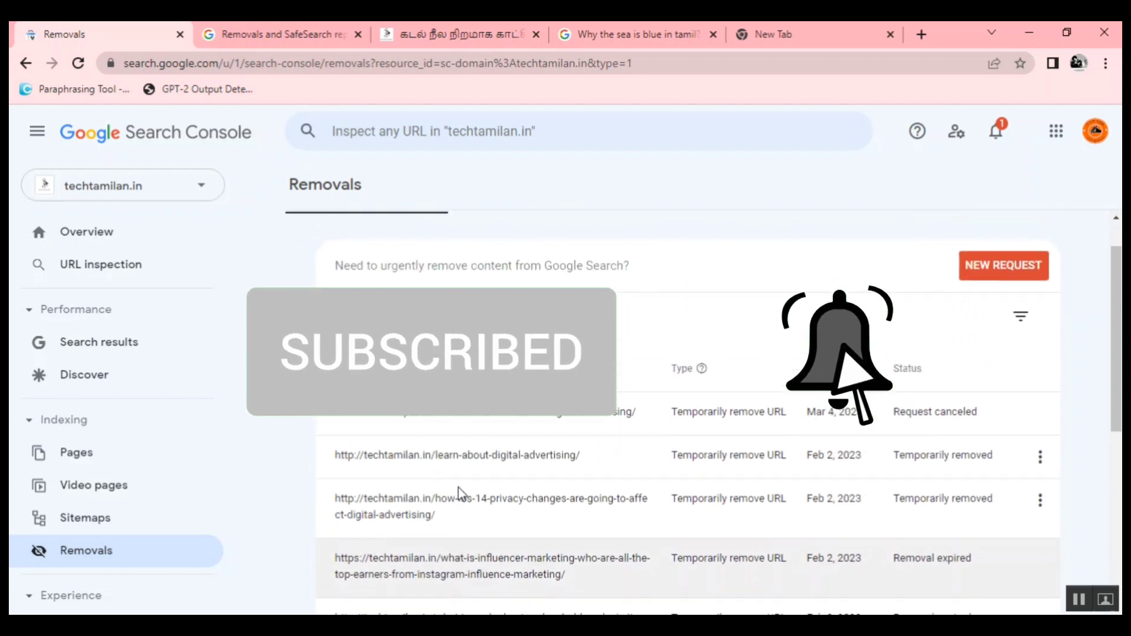
scroll(458, 487, "down", 3)
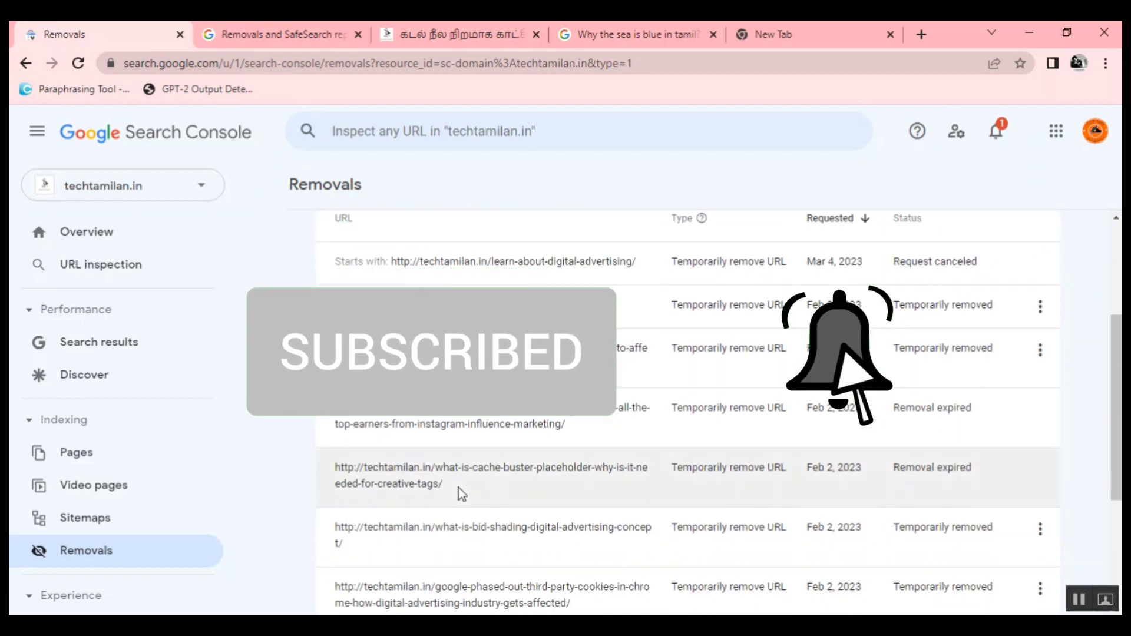
scroll(458, 488, "up", 3)
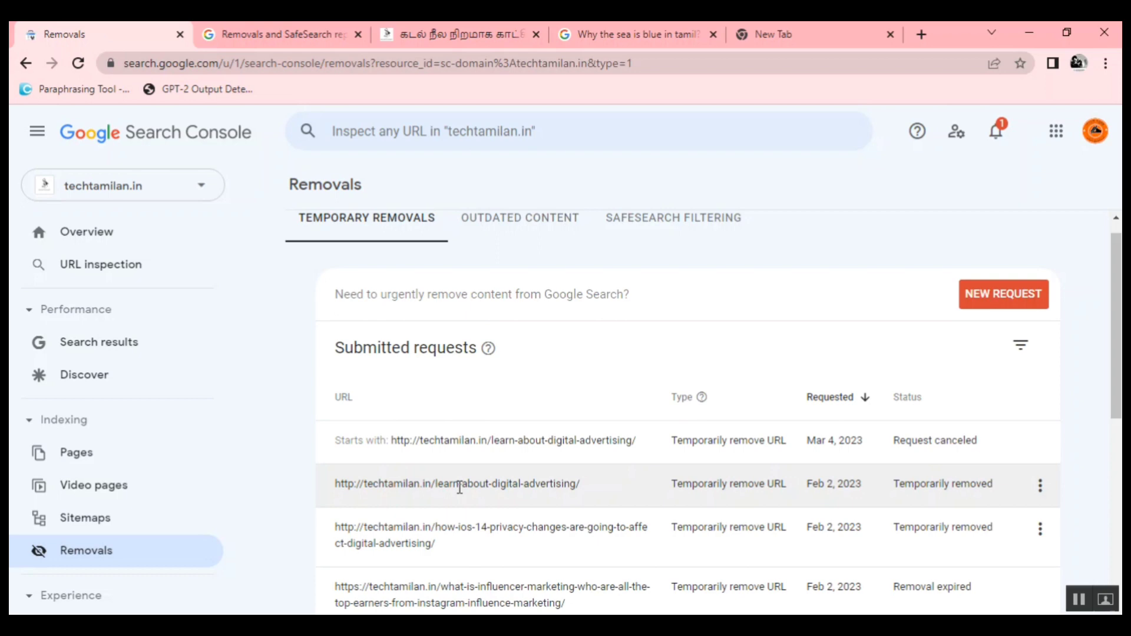
scroll(459, 486, "down", 4)
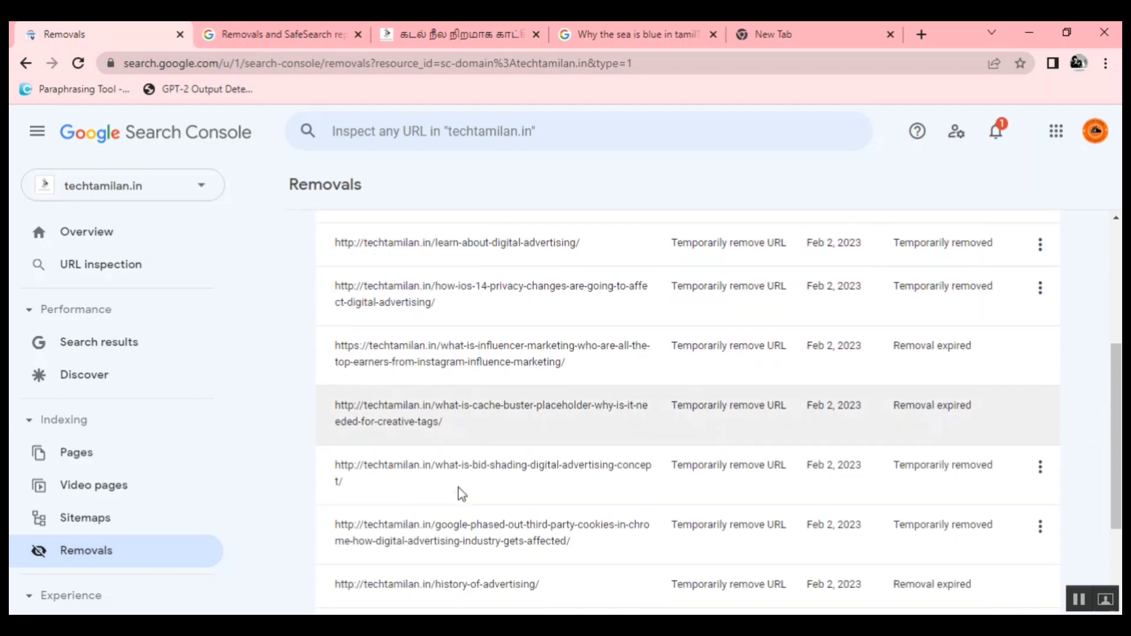
scroll(458, 487, "up", 2)
left_click(766, 34)
type("http://techtamilan.in/learn-about-digital-advertising/")
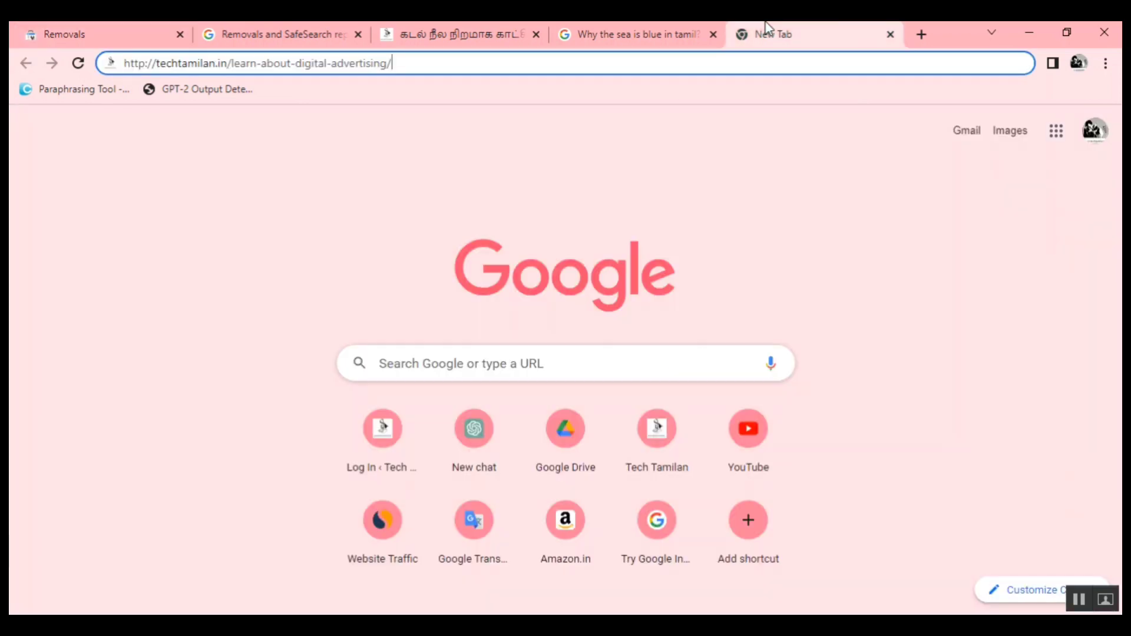
key("Return")
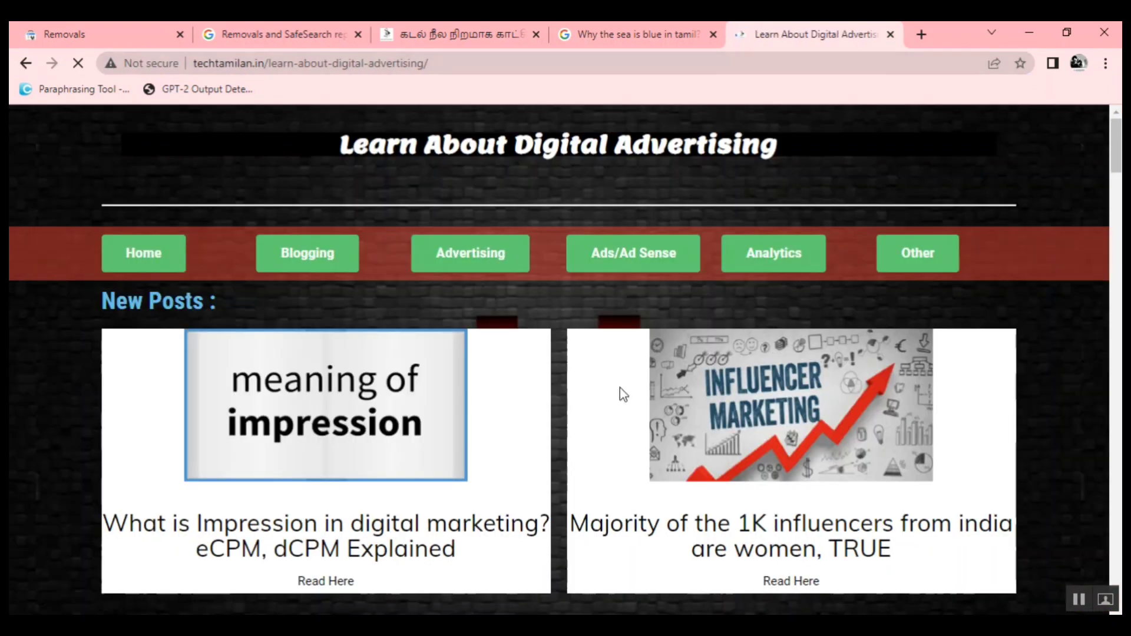
scroll(618, 394, "down", 2)
left_click(559, 69)
key("ctrl+c")
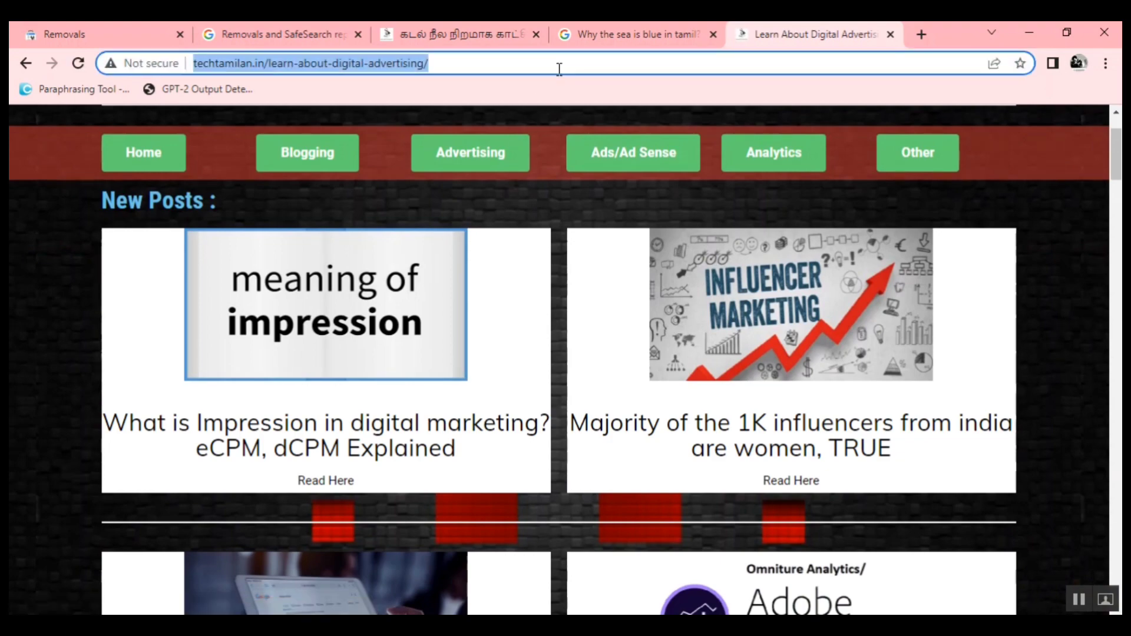
left_click(123, 31)
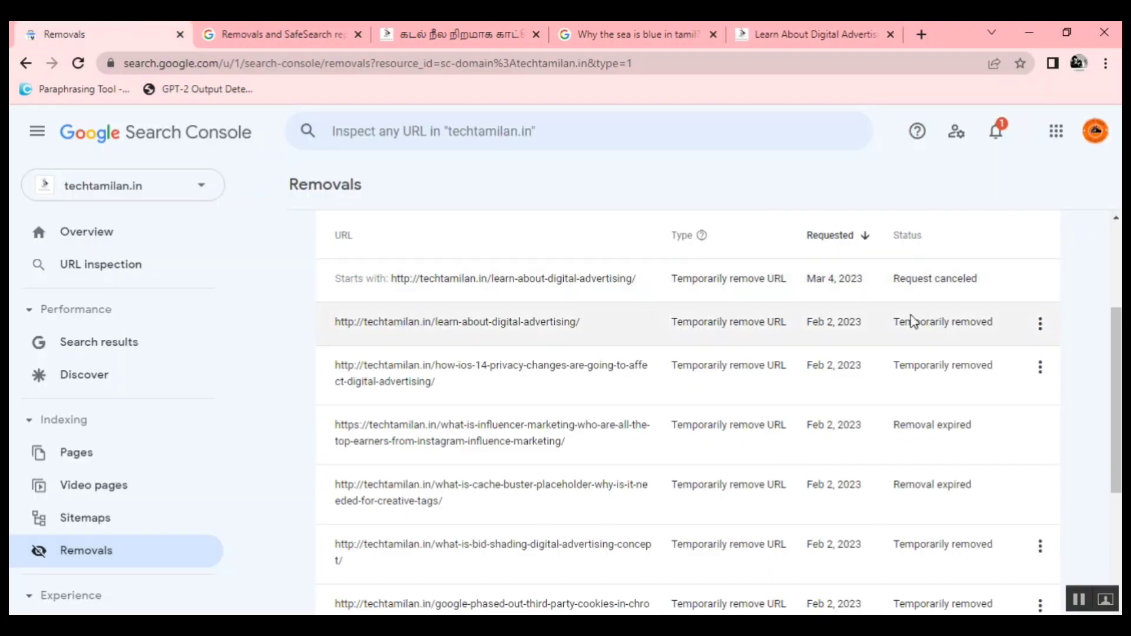
scroll(911, 321, "up", 3)
left_click(1005, 314)
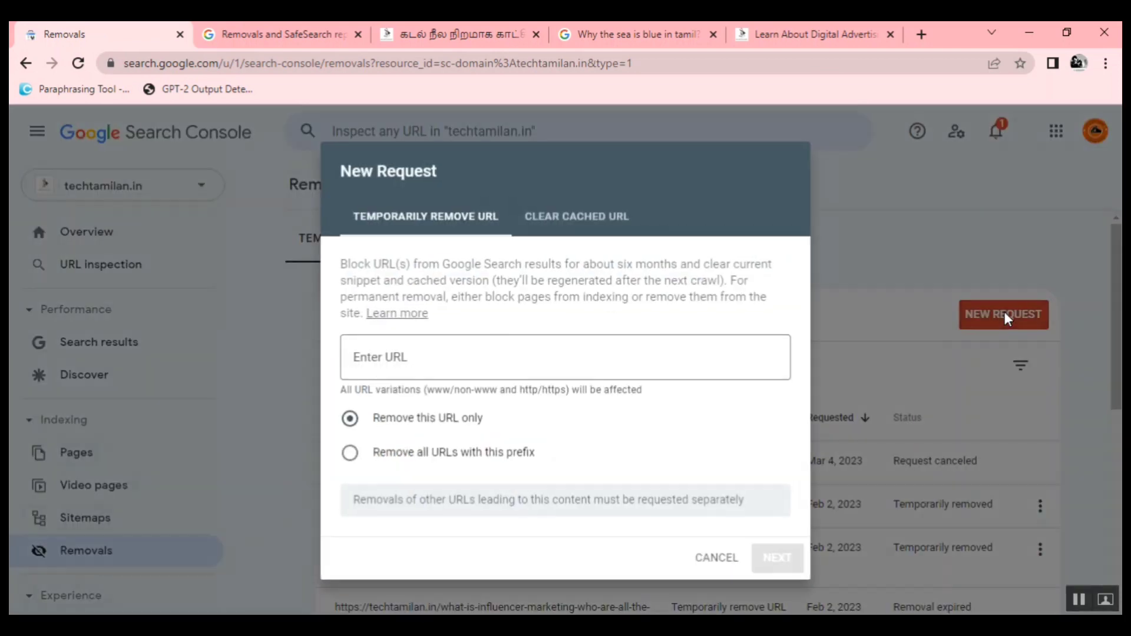
left_click(456, 358)
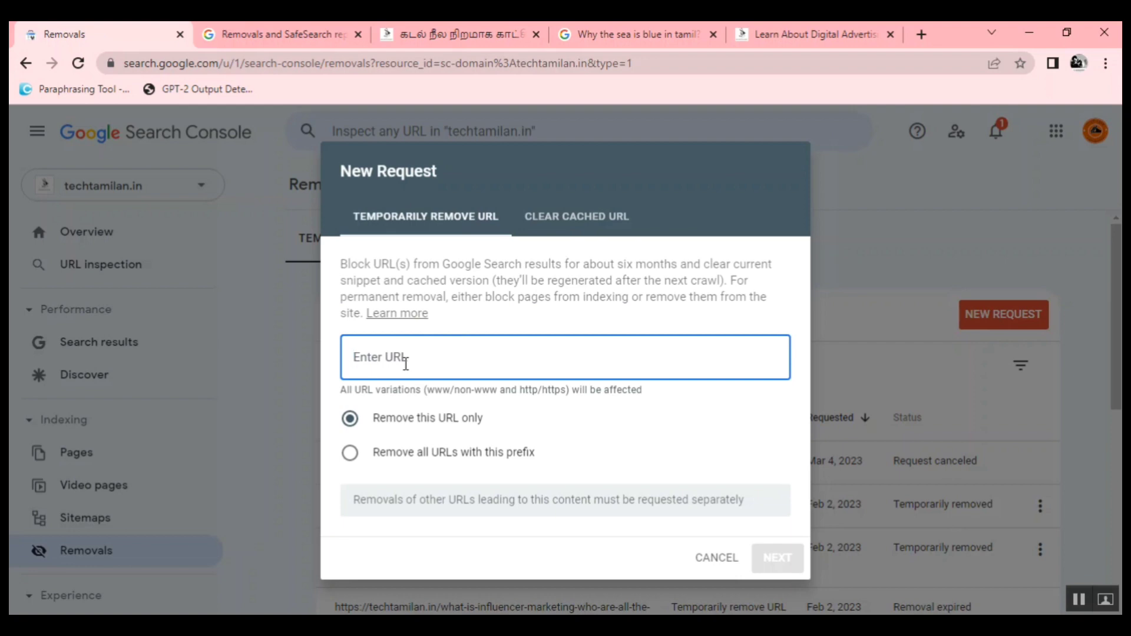
key("ctrl+v")
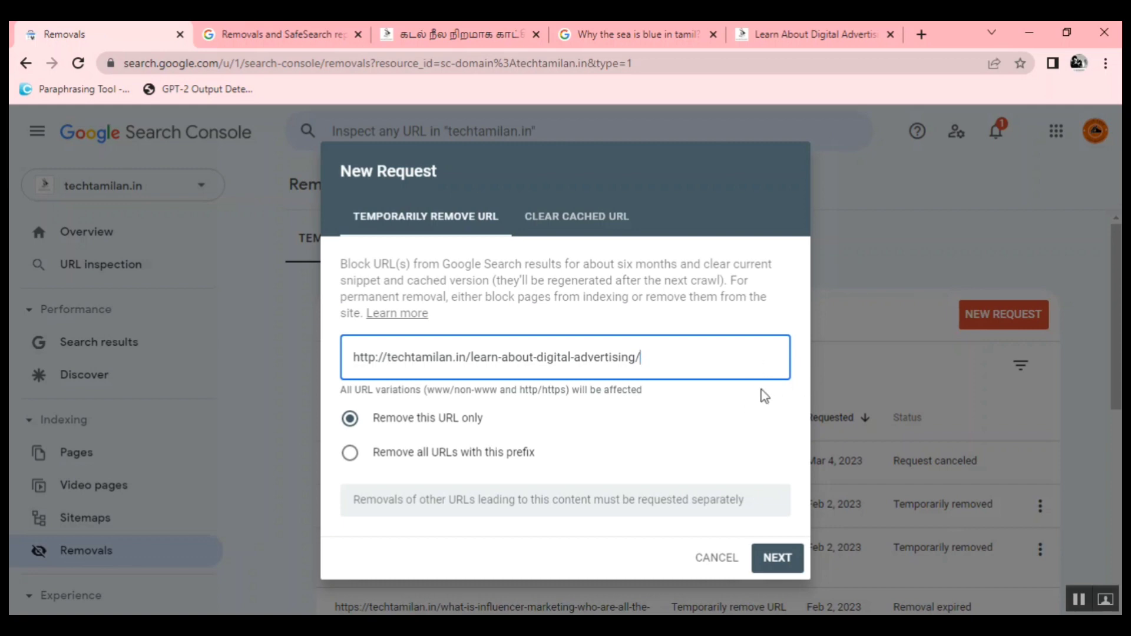
Try to submit the removal request with the "Remove this URL only" option and dismiss the resulting notice.
left_click(351, 457)
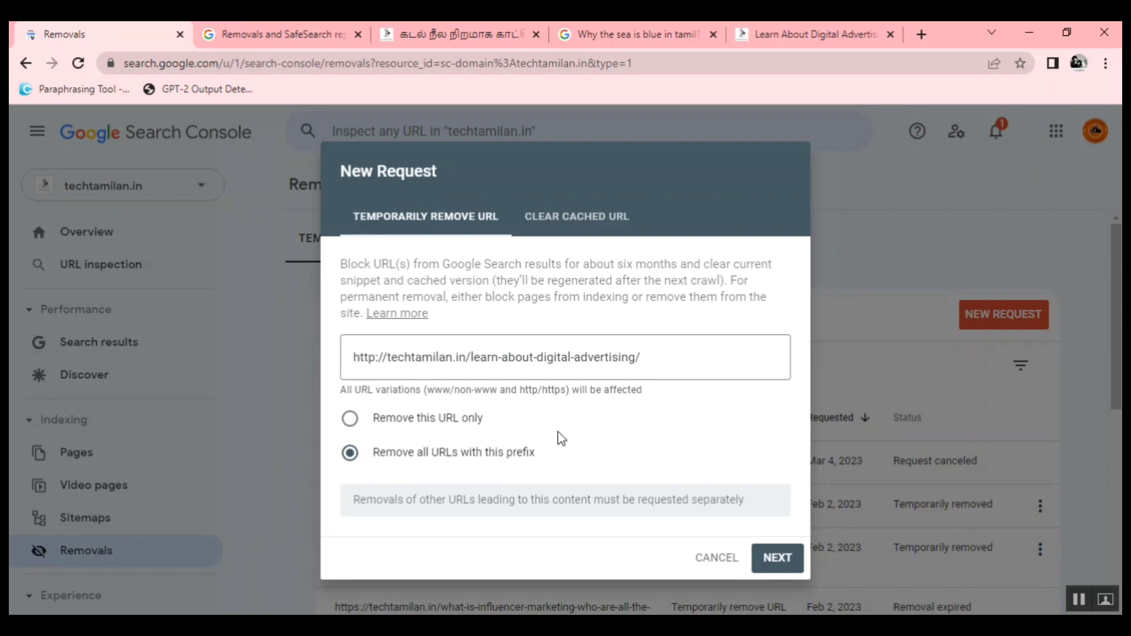
left_click(352, 420)
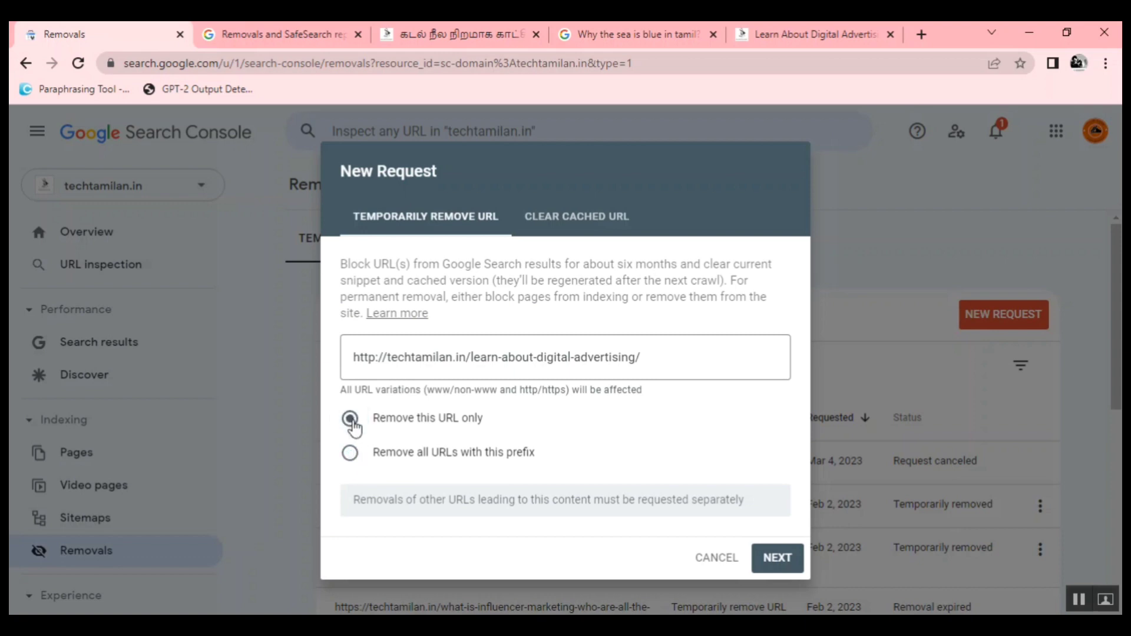
left_click(772, 558)
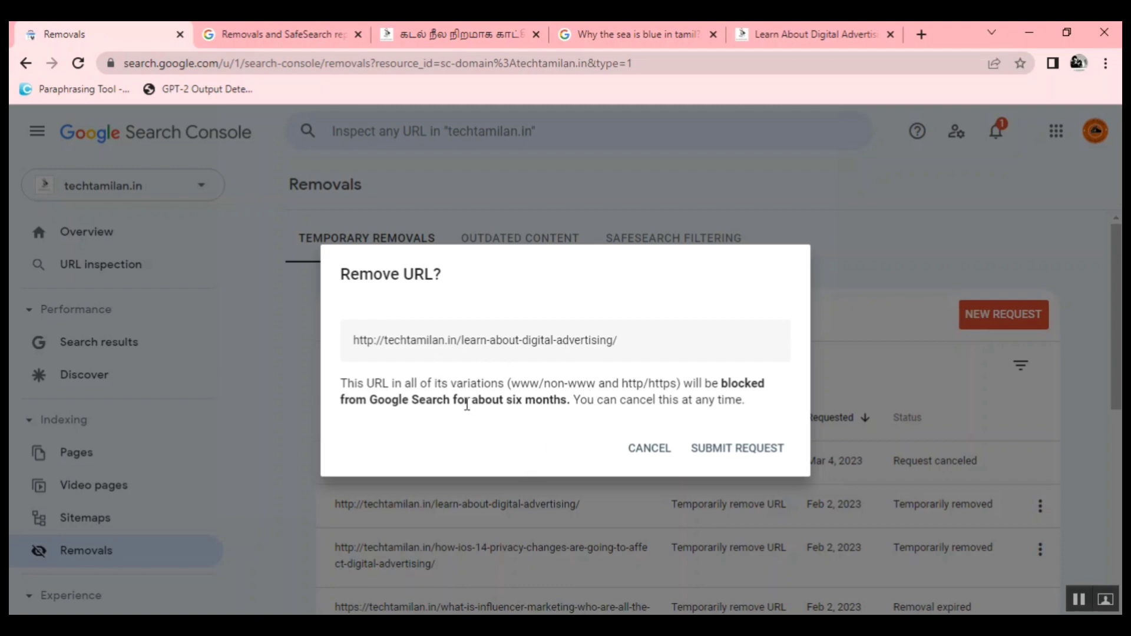
left_click_drag(425, 399, 570, 396)
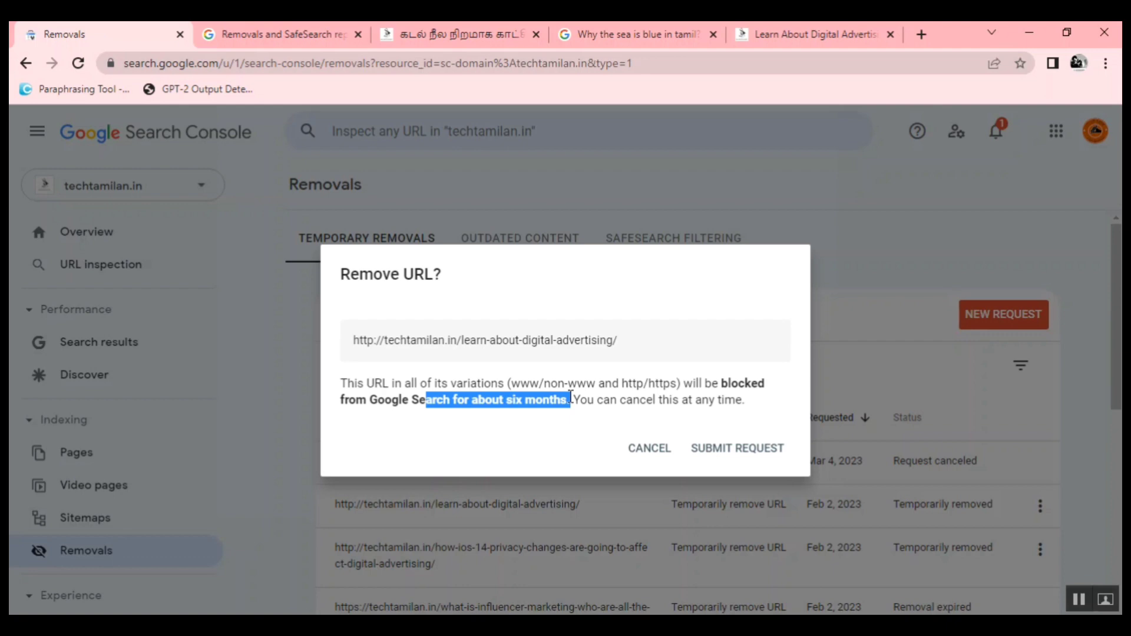
left_click(732, 452)
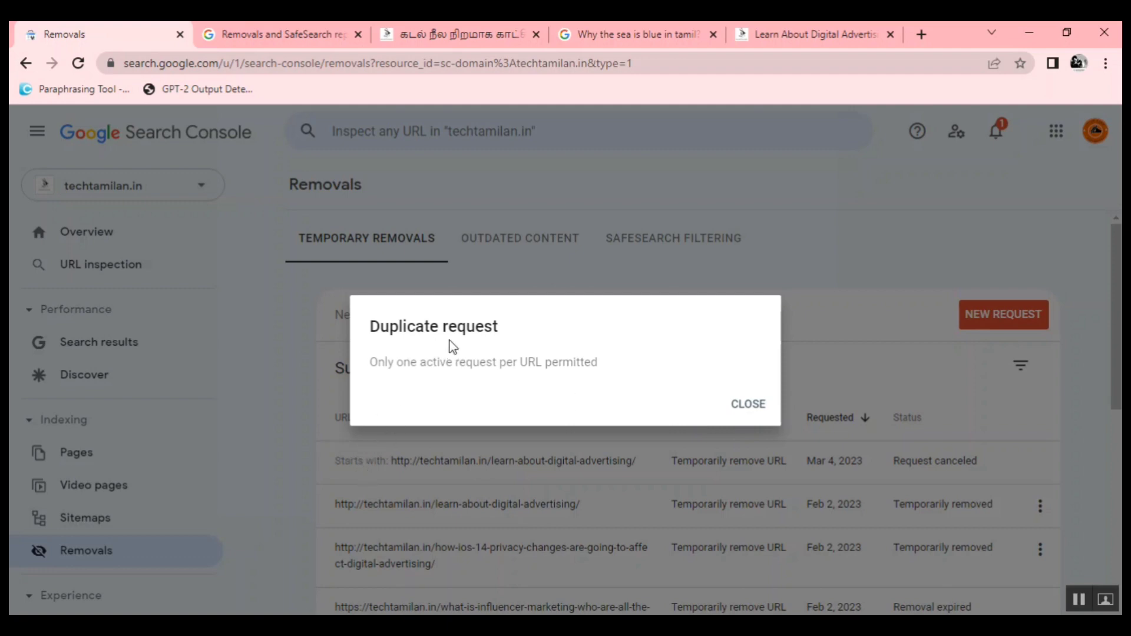
left_click(754, 406)
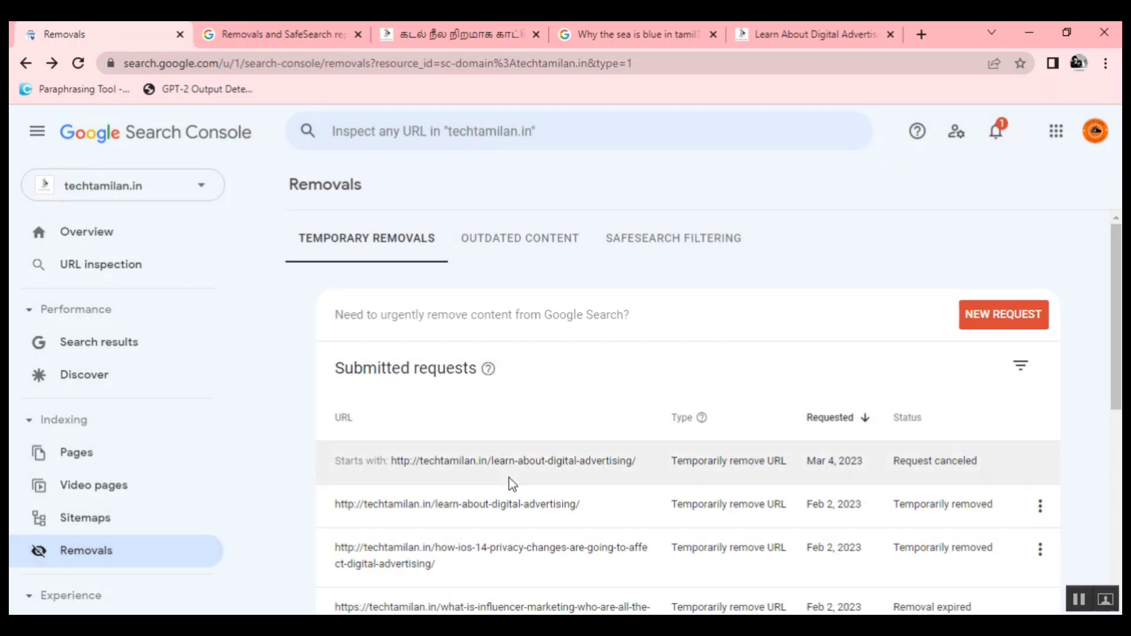
Review the temporary removal requests again, followed by the Outdated Content and SafeSearch Filtering request lists.
scroll(509, 479, "down", 1)
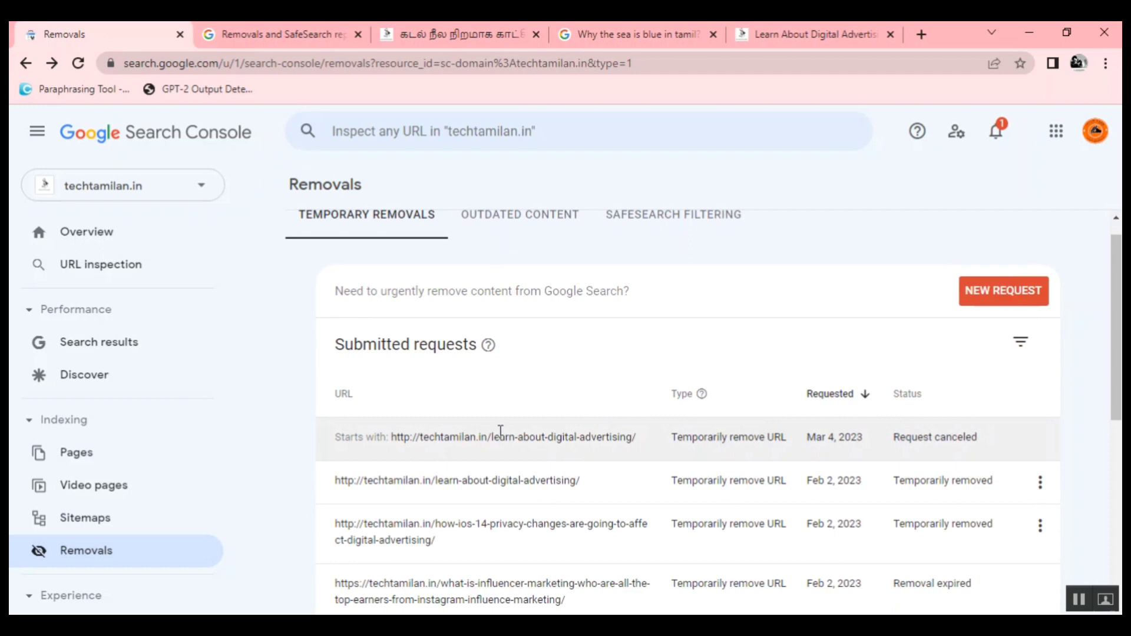
scroll(500, 434, "up", 1)
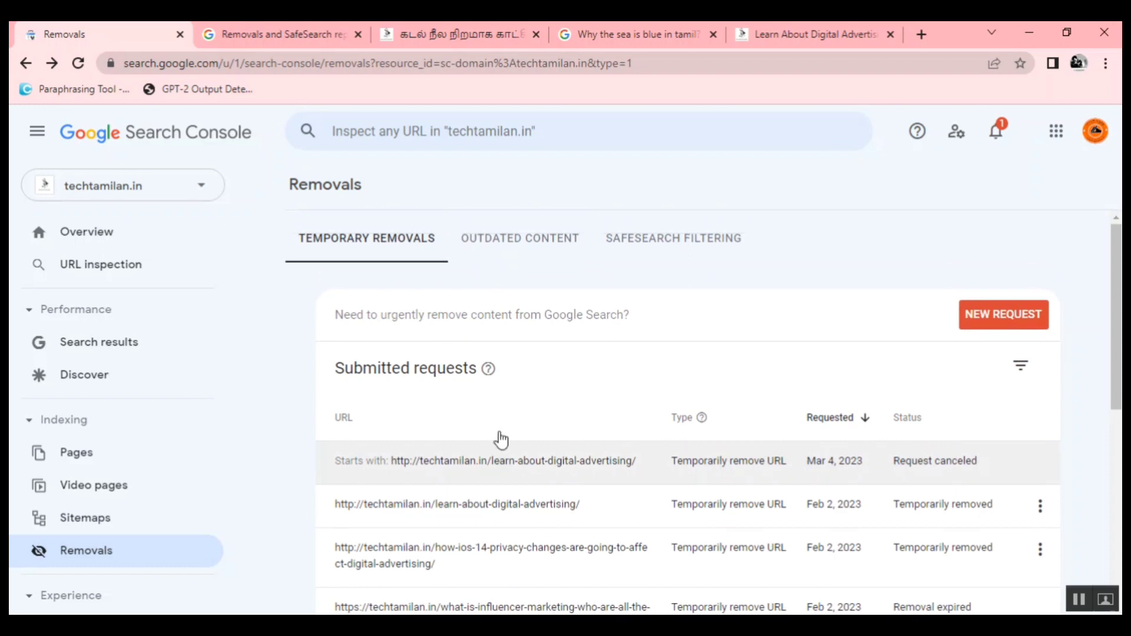
left_click(506, 244)
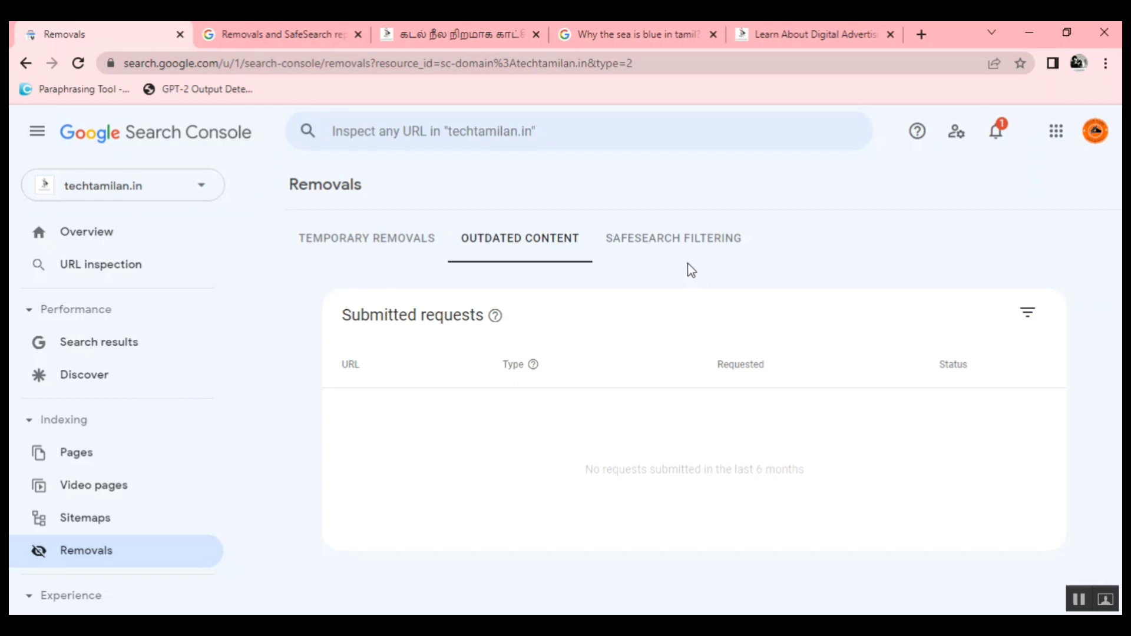
left_click(669, 246)
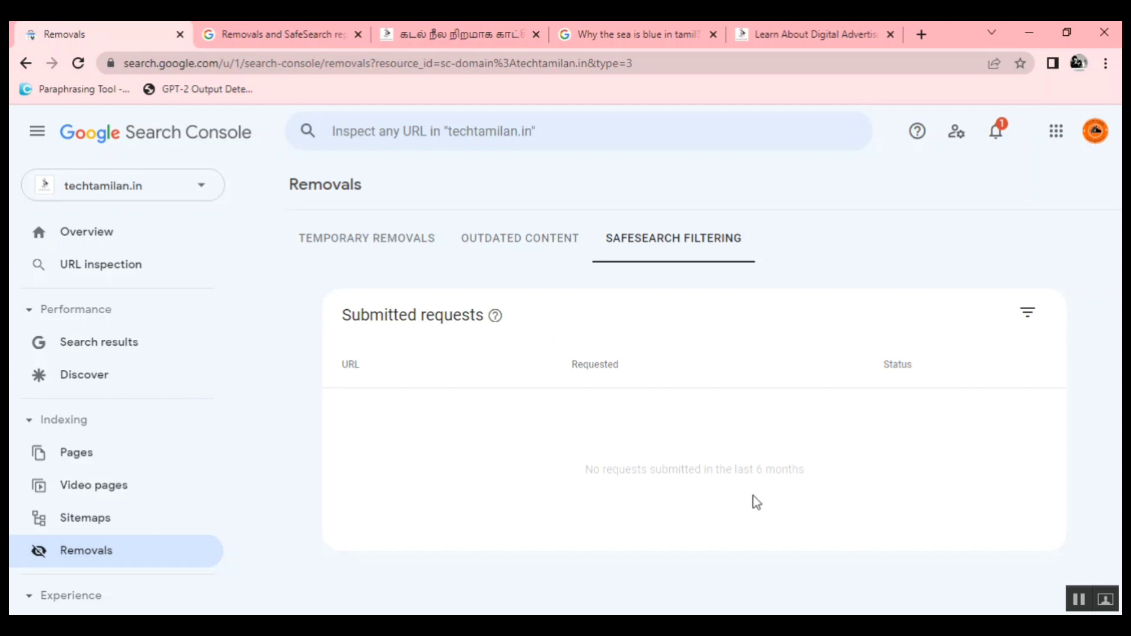
Consult the Removals help article on URLs reported as adult content, and return to the Temporary Removals list in Search Console.
left_click(280, 23)
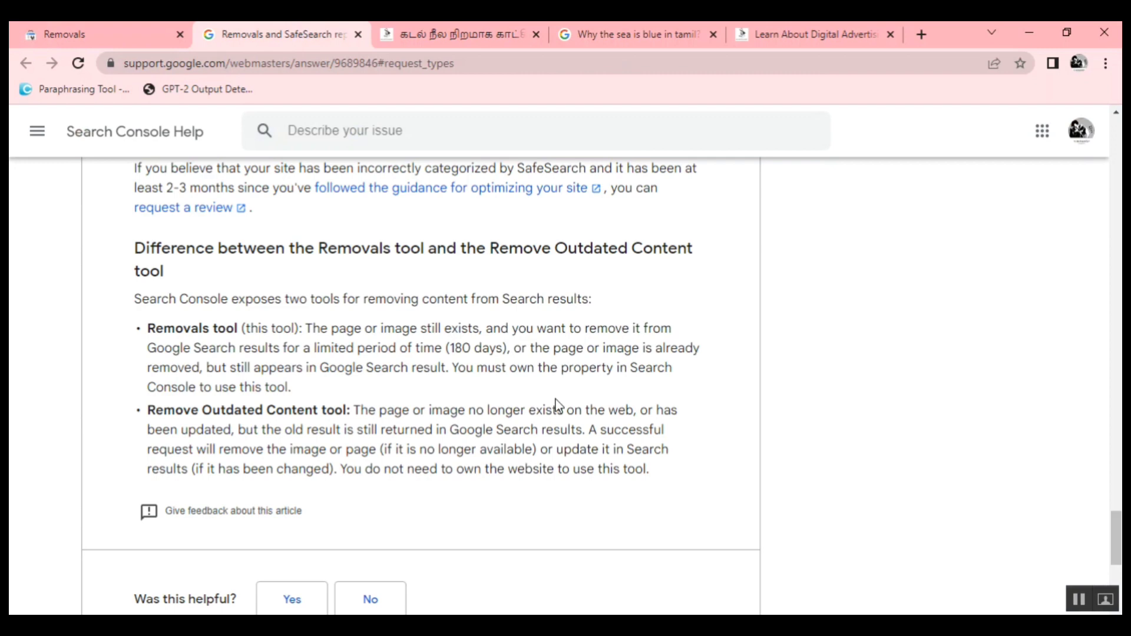
scroll(557, 405, "up", 9)
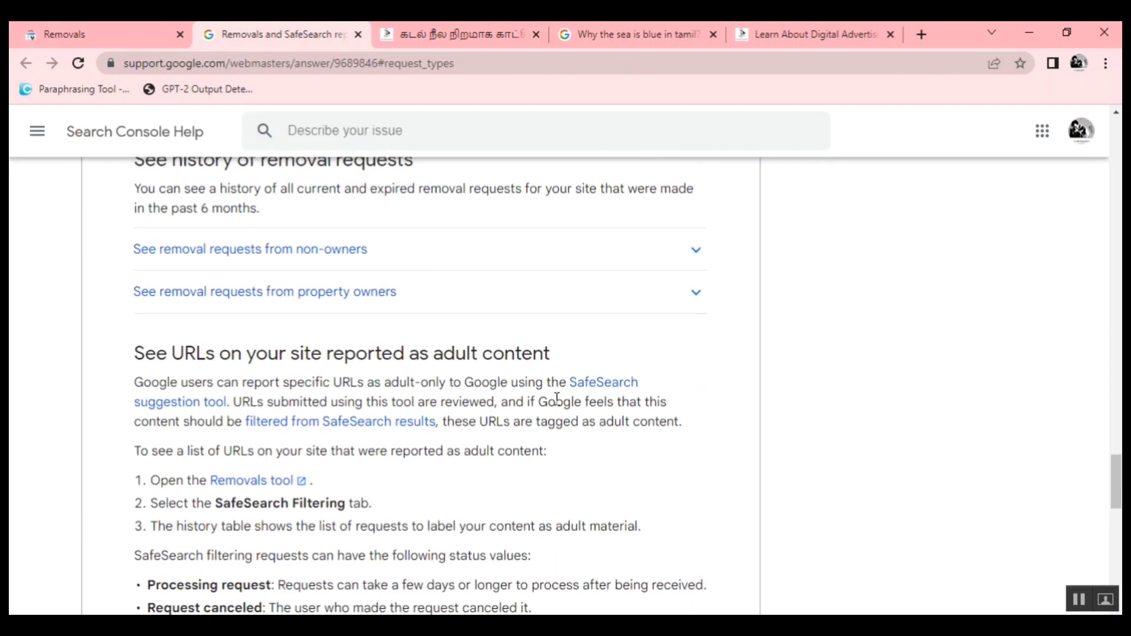
scroll(557, 399, "down", 1)
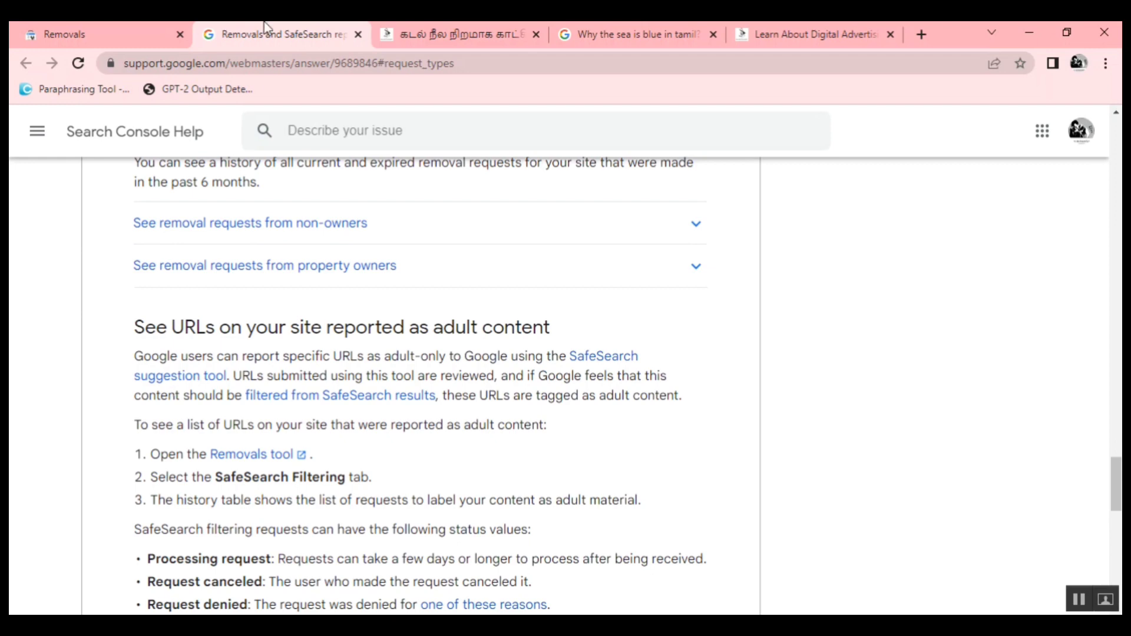
left_click(150, 29)
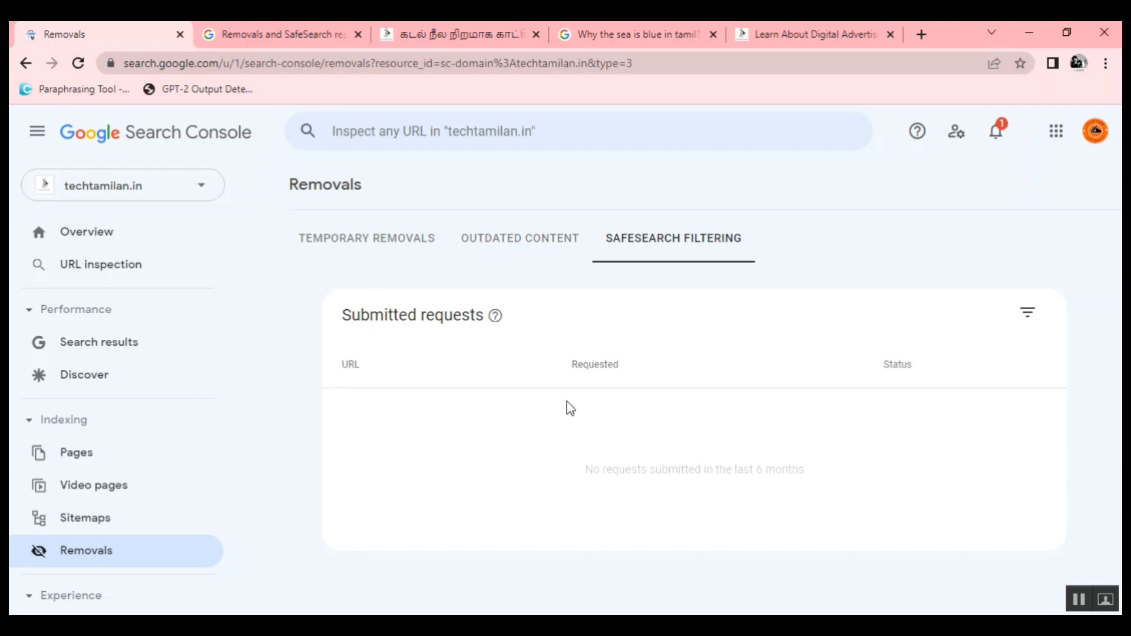
left_click(344, 241)
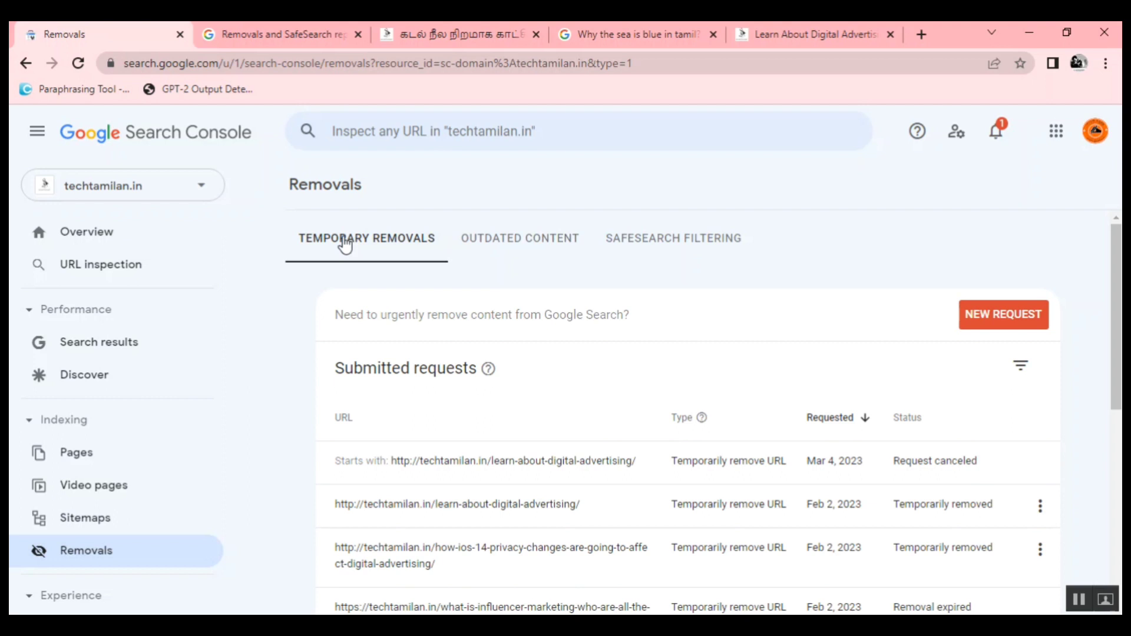
On the Learn About Digital Advertising page, open the post "What is Impression in digital marketing? eCPM, dCPM Explained" in a new tab.
left_click(754, 22)
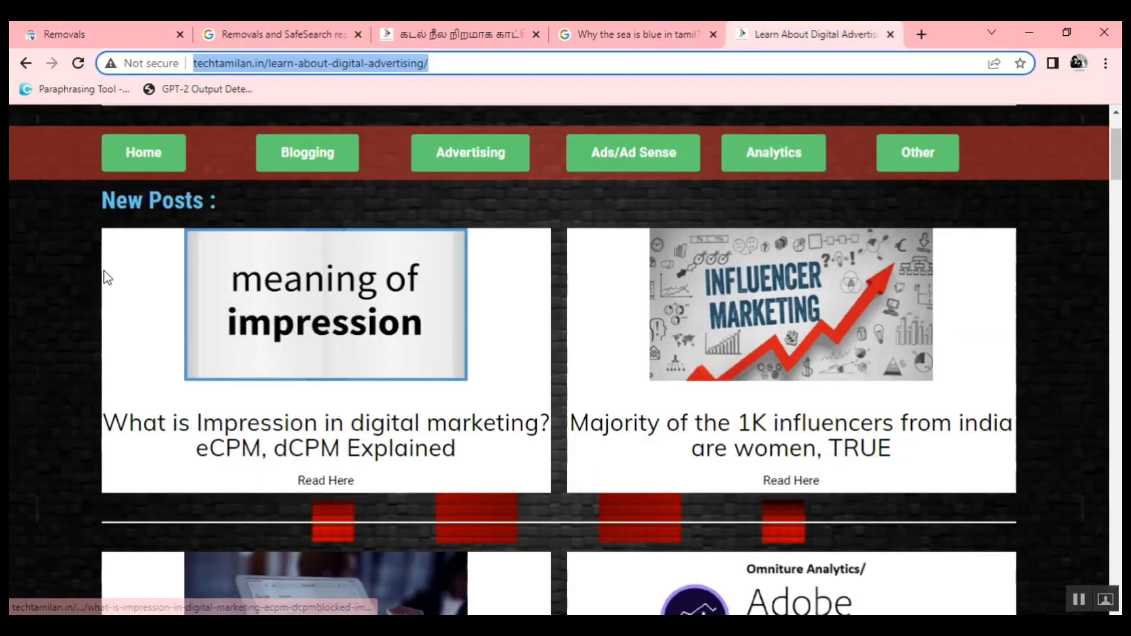
mouse_move(397, 22)
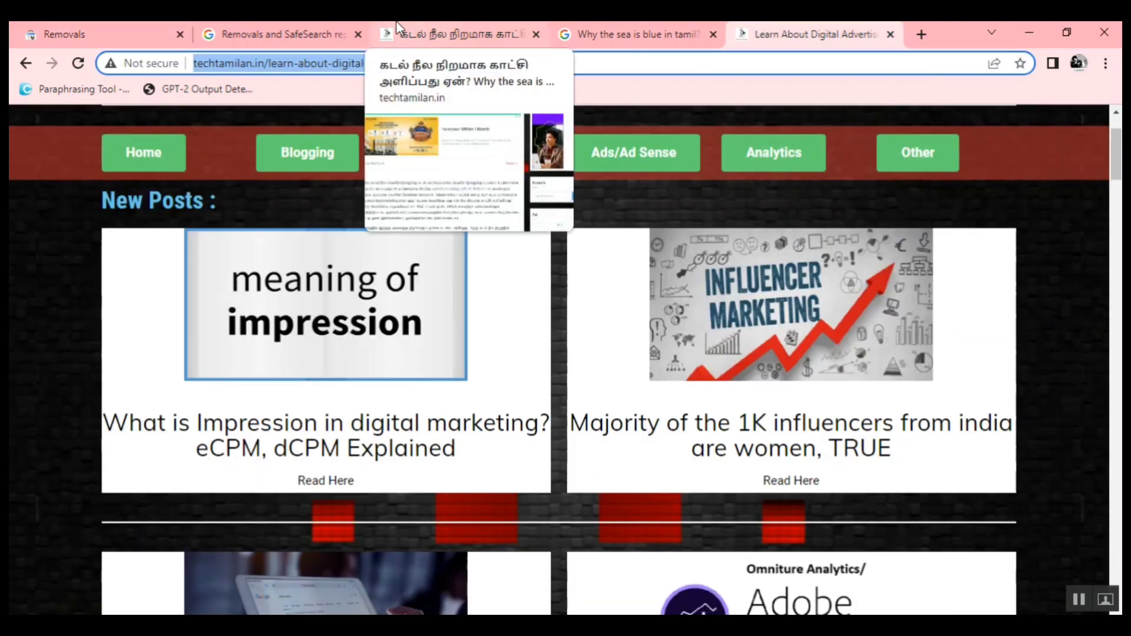
scroll(247, 437, "up", 2)
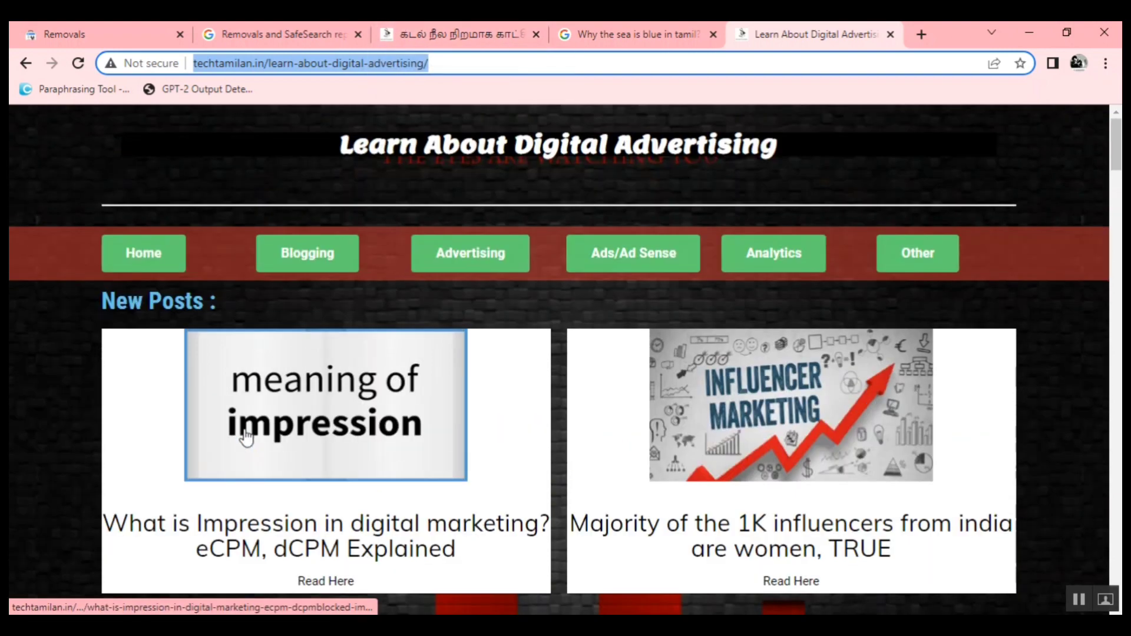
scroll(246, 437, "down", 4)
right_click(241, 344)
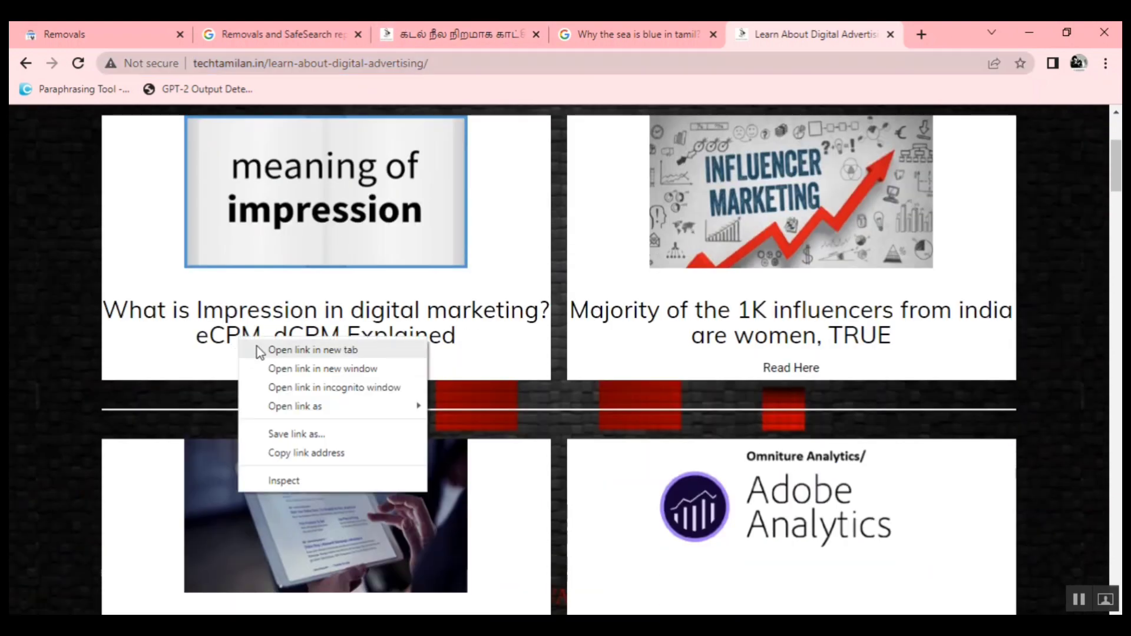
left_click(262, 352)
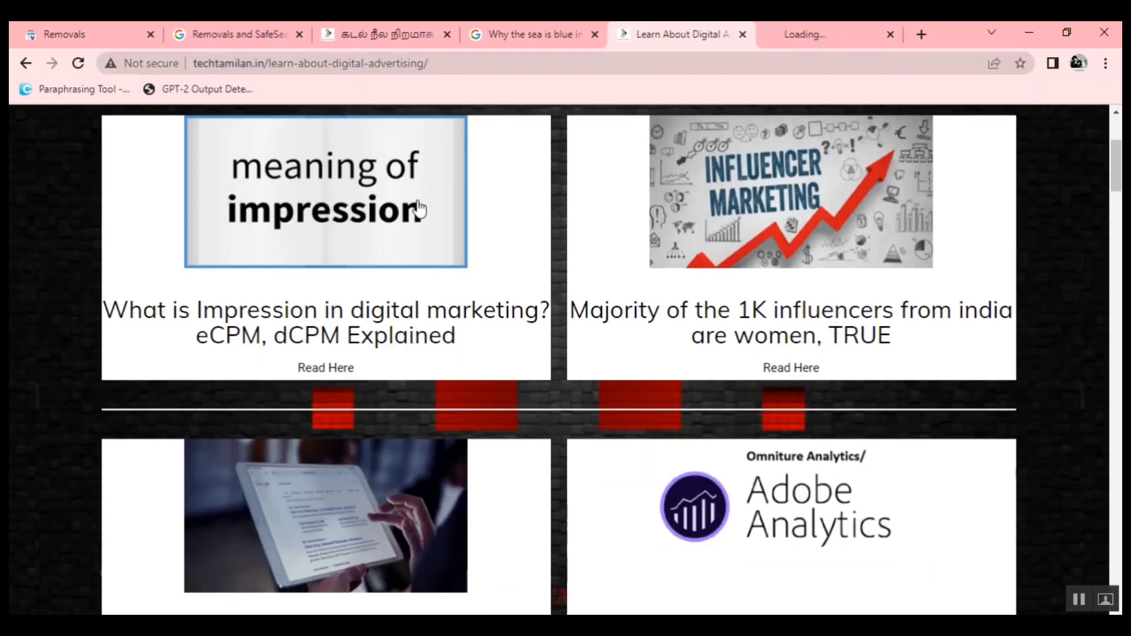
Check the newly opened impression post page, close it, and return to the Removals page in Search Console.
left_click(849, 27)
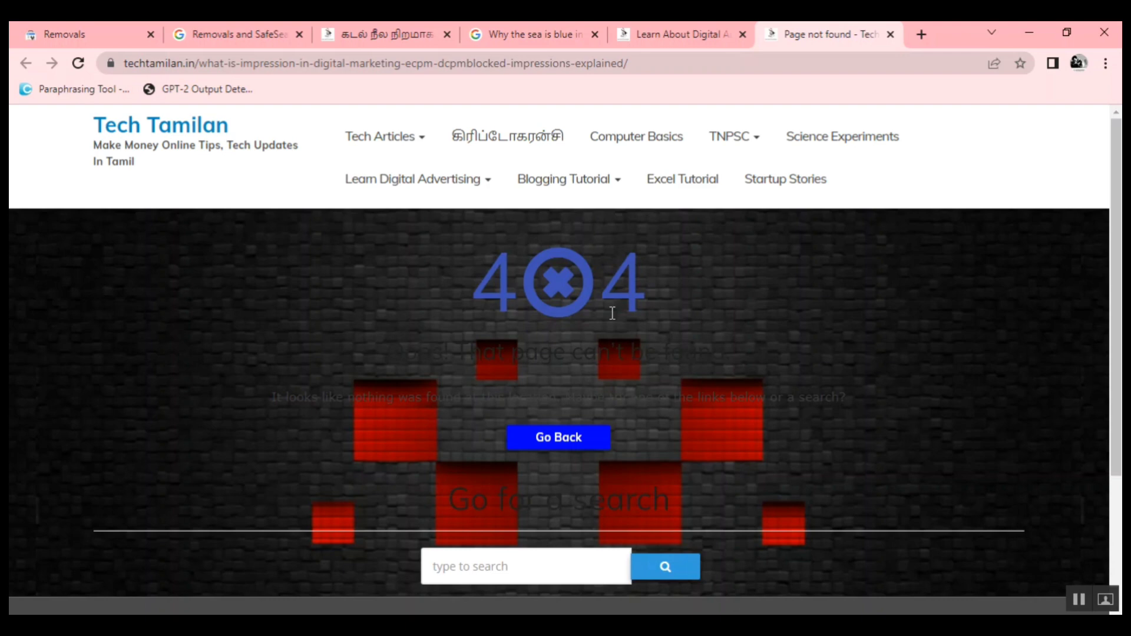
left_click(890, 34)
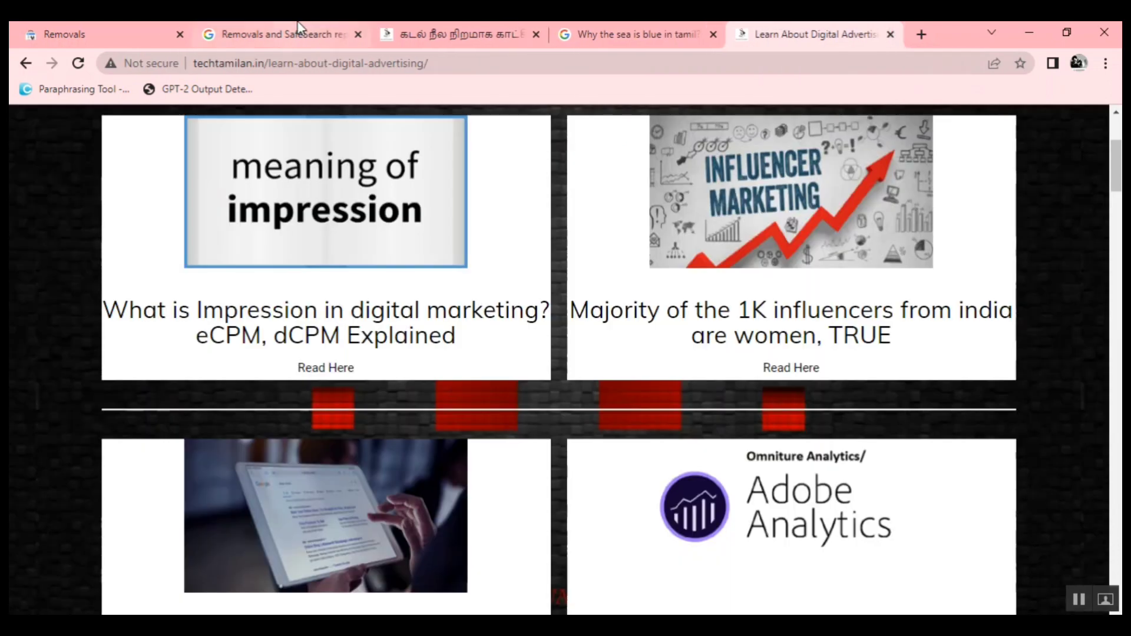
left_click(135, 30)
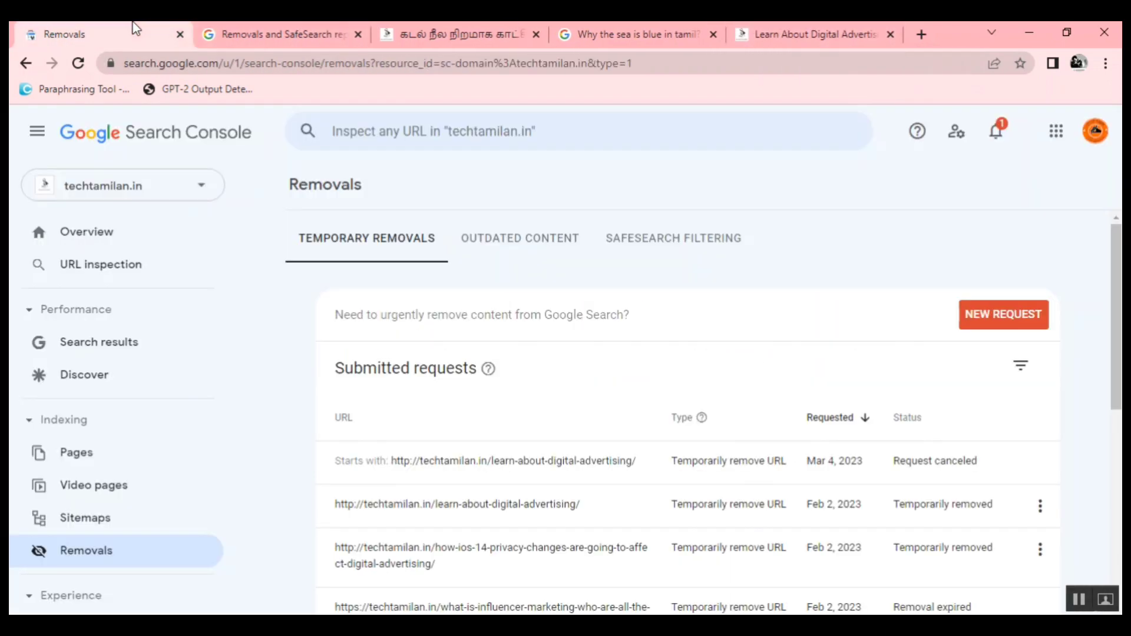